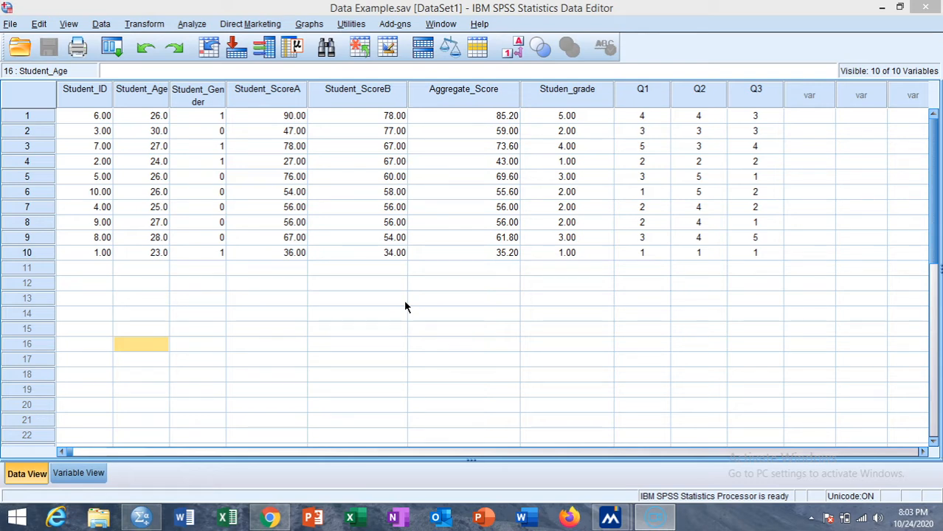
Run a crosstab of Age of Student by Gender of Student with Correlations cleared and Eta as the only statistic.
{"action": "left_click", "coordinate": [193, 24]}
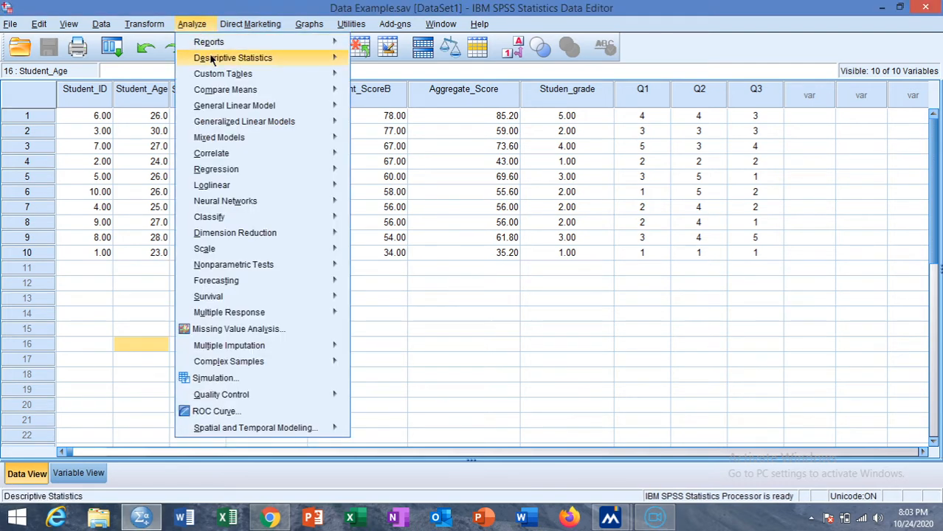
{"action": "mouse_move", "coordinate": [257, 61]}
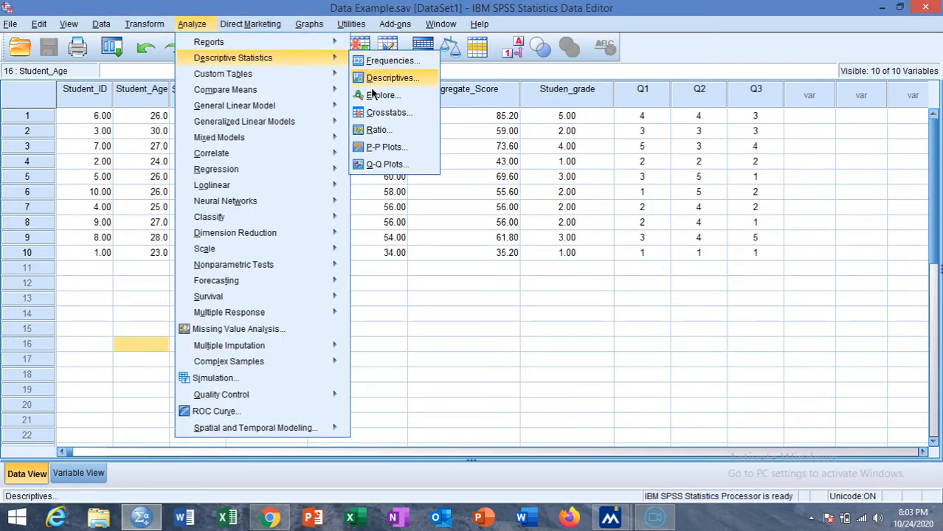
{"action": "left_click", "coordinate": [378, 113]}
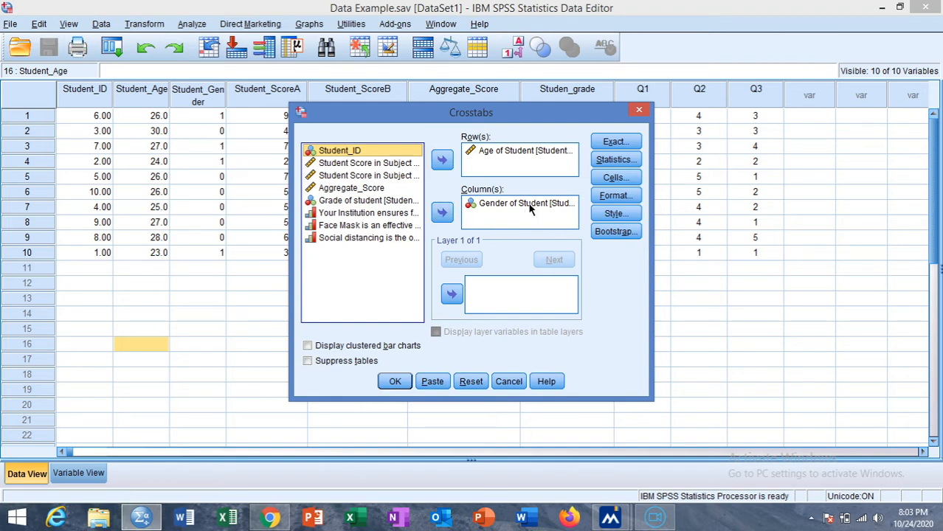
{"action": "left_click", "coordinate": [614, 166]}
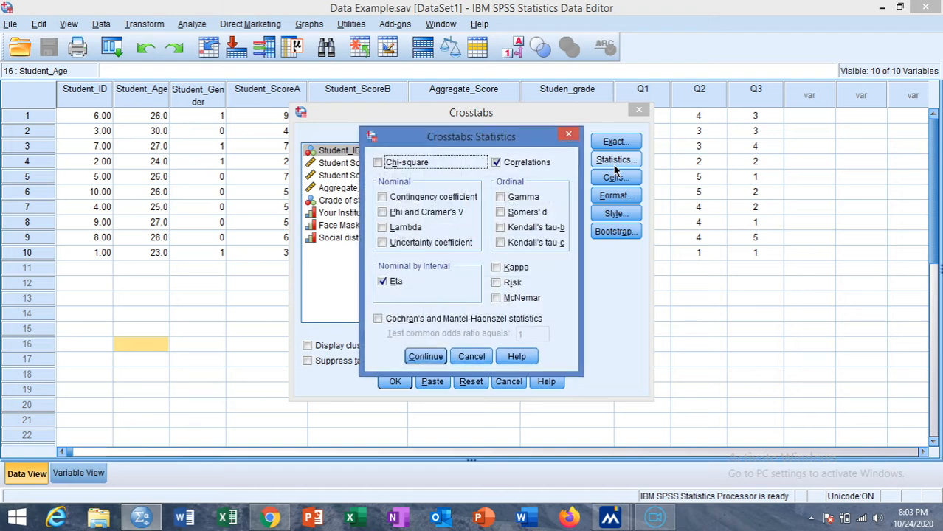
{"action": "left_click", "coordinate": [497, 163]}
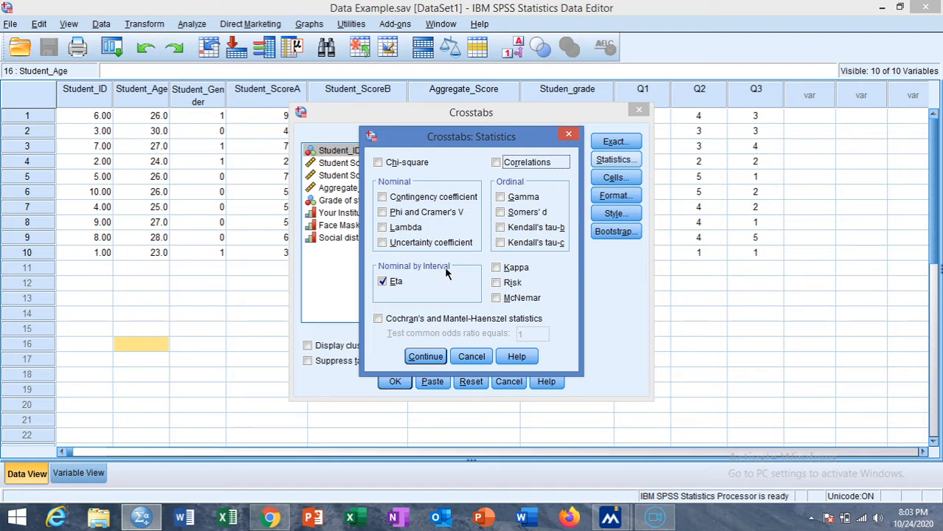
{"action": "left_click", "coordinate": [425, 356]}
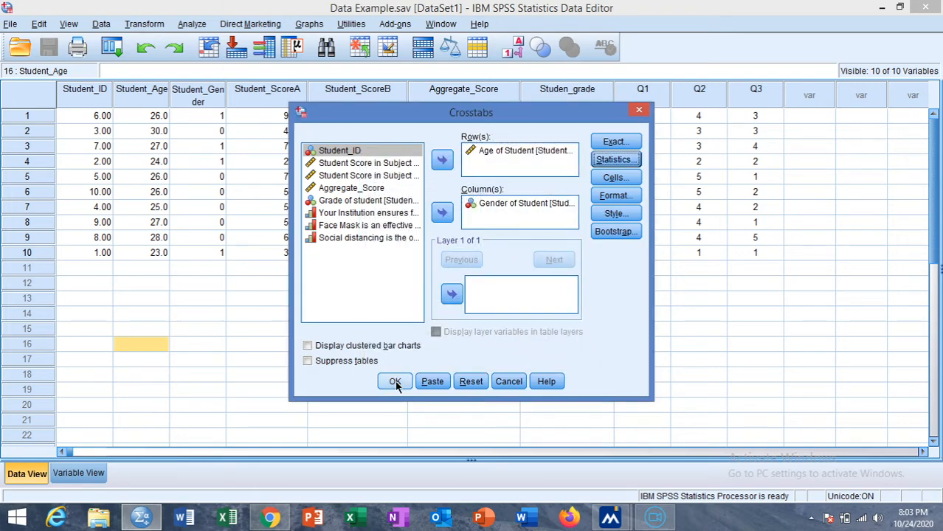
{"action": "left_click", "coordinate": [396, 382]}
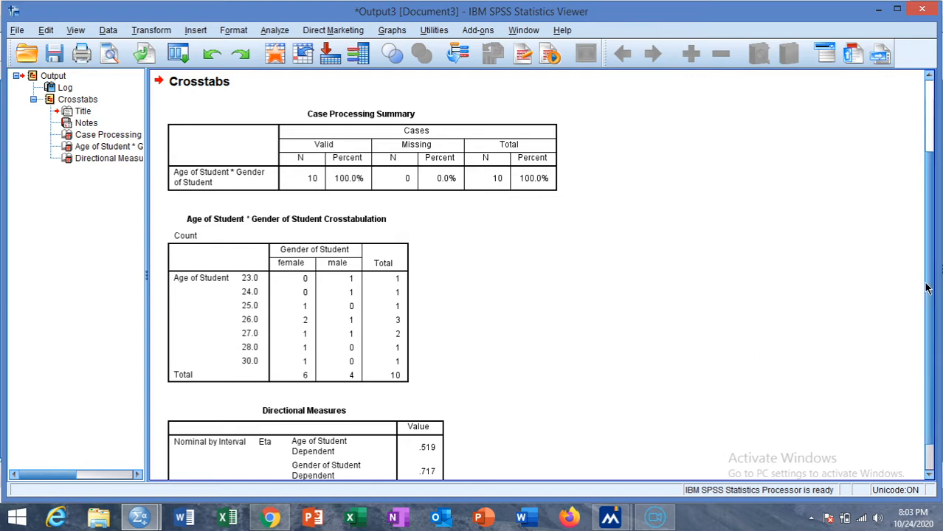
Examine the age-by-gender crosstabulation and the Eta values in the Directional Measures table.
{"action": "left_click_drag", "start_coordinate": [928, 284], "coordinate": [927, 333]}
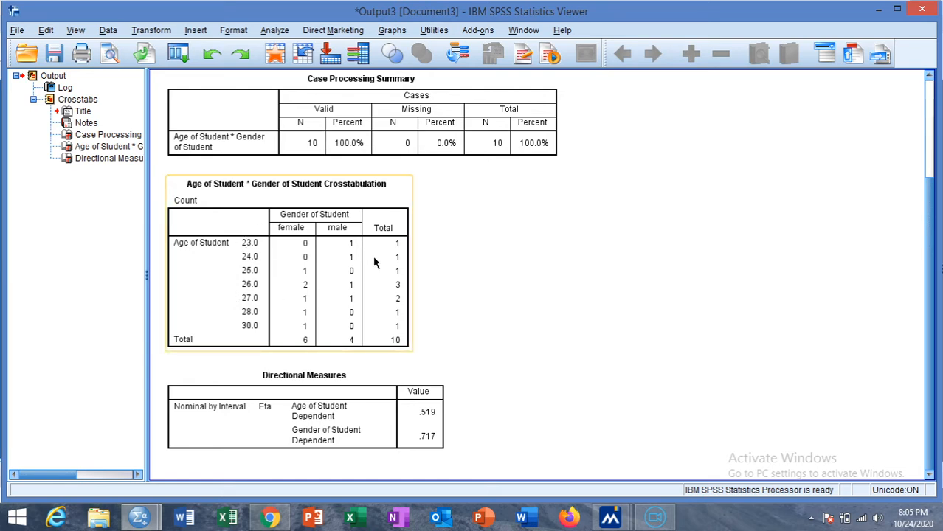
{"action": "left_click", "coordinate": [334, 415]}
{"action": "left_click", "coordinate": [299, 463]}
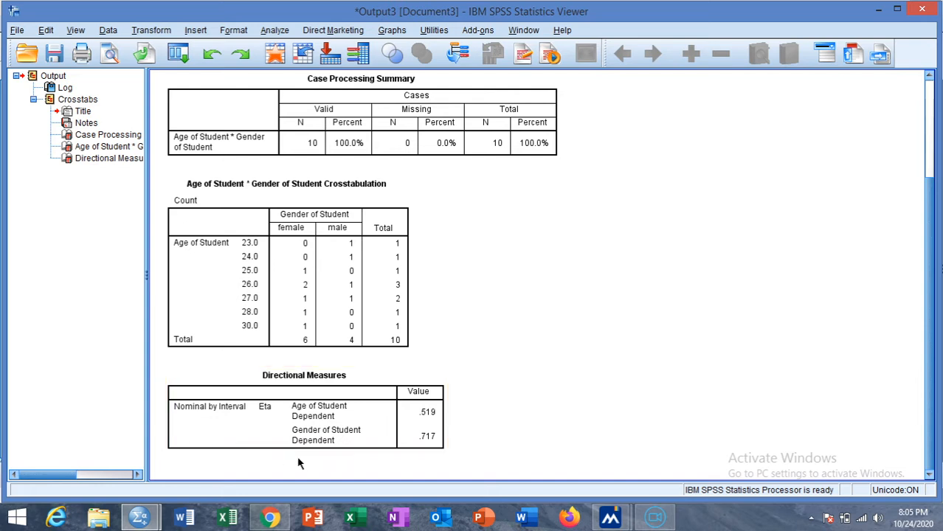
{"action": "left_click", "coordinate": [382, 424]}
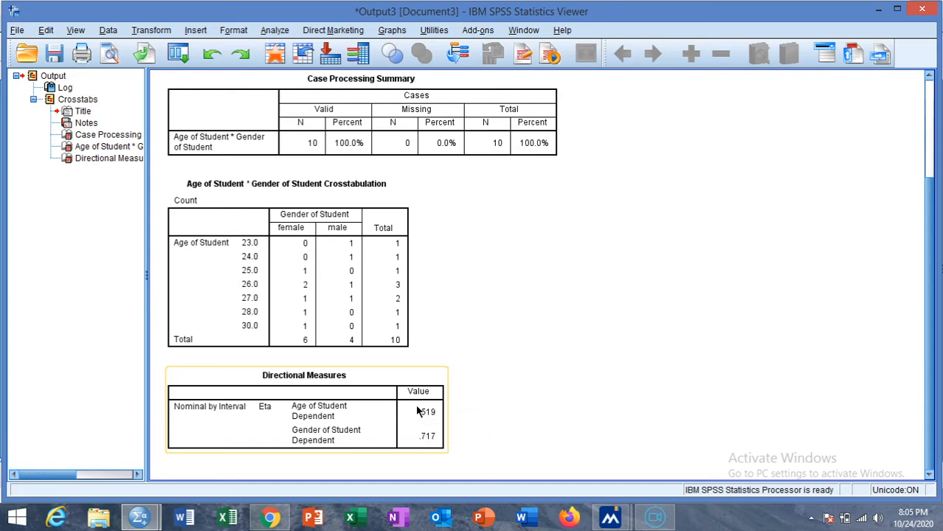
Set up a bivariate correlation for Age of Student, replacing the Face Mask variable with Student Score in Subject A.
{"action": "left_click", "coordinate": [275, 31]}
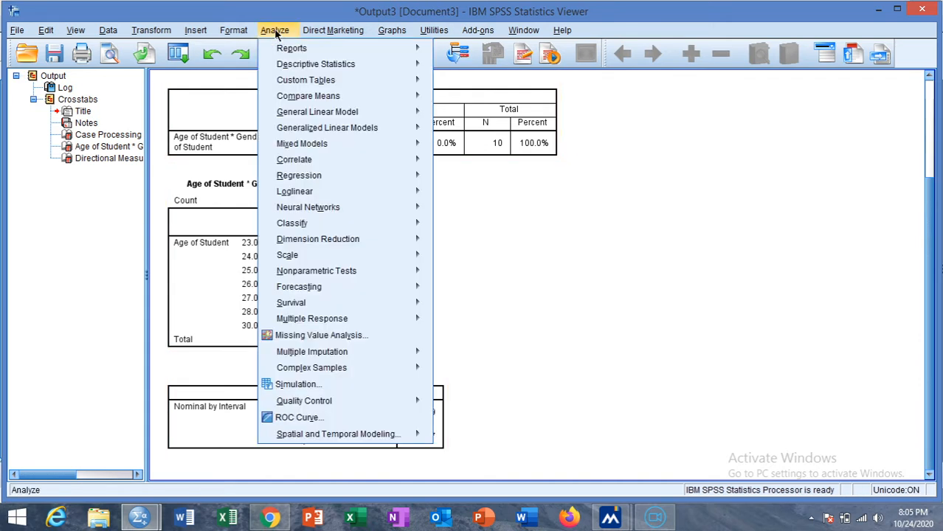
{"action": "mouse_move", "coordinate": [328, 165]}
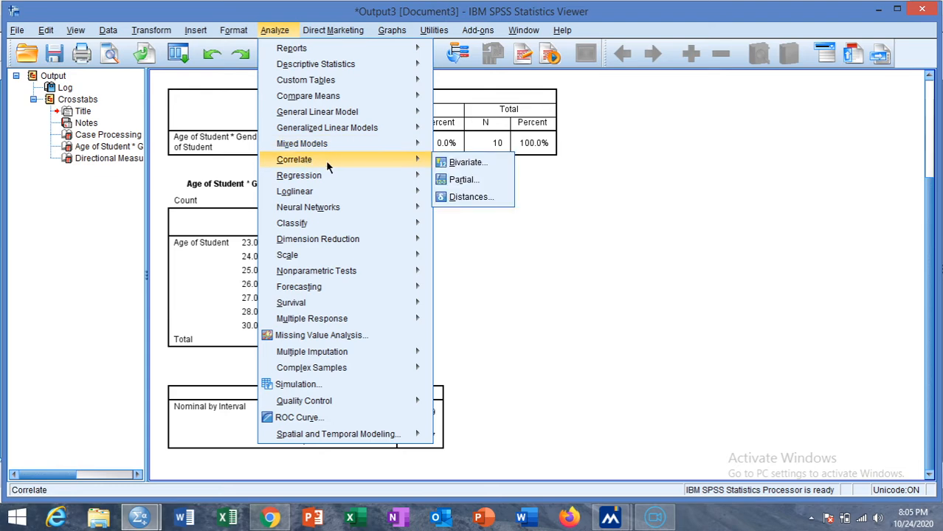
{"action": "left_click", "coordinate": [454, 166]}
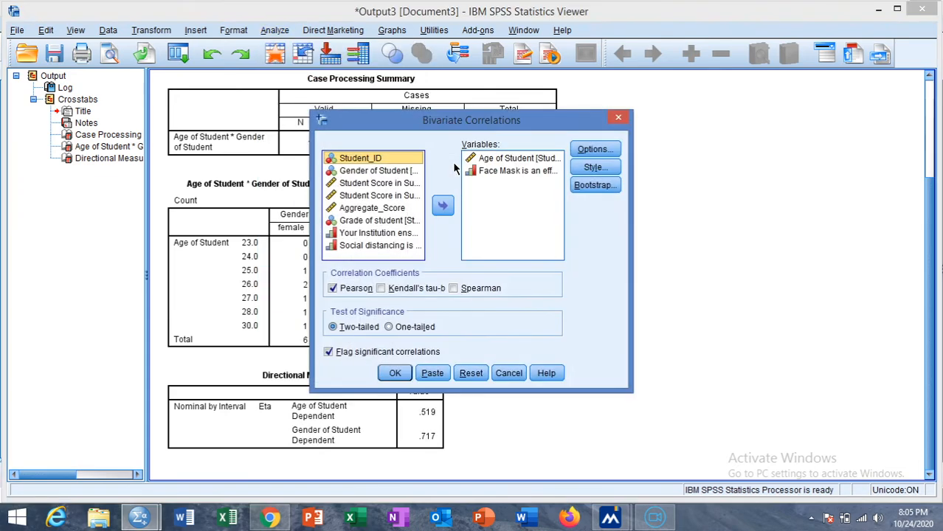
{"action": "left_click", "coordinate": [483, 174]}
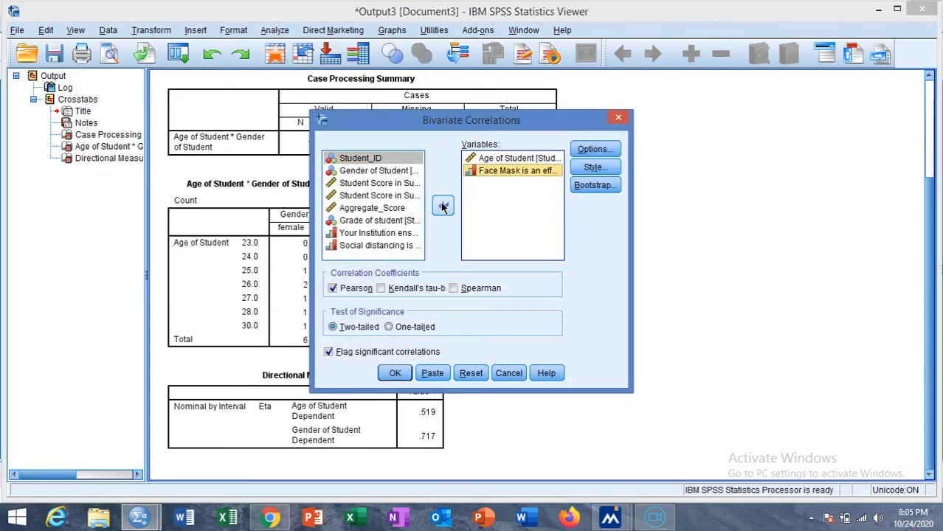
{"action": "left_click", "coordinate": [443, 206]}
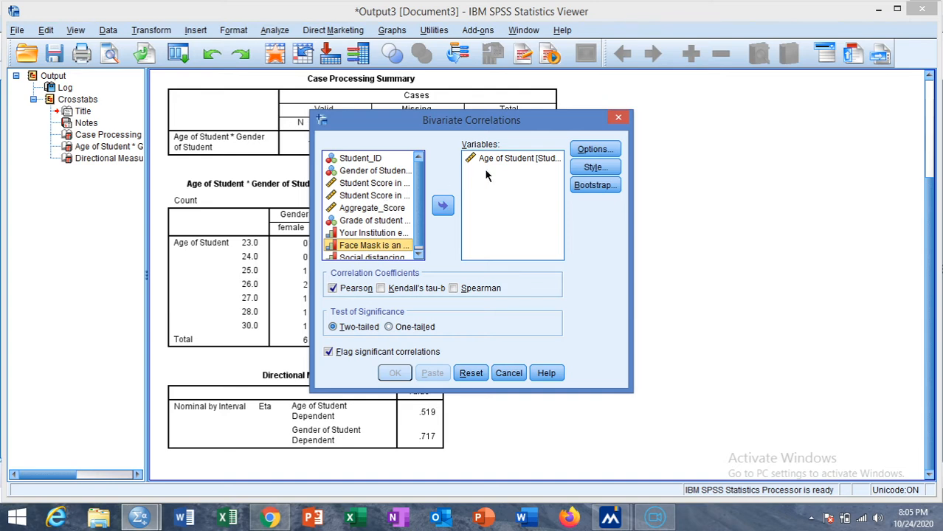
{"action": "left_click", "coordinate": [372, 184]}
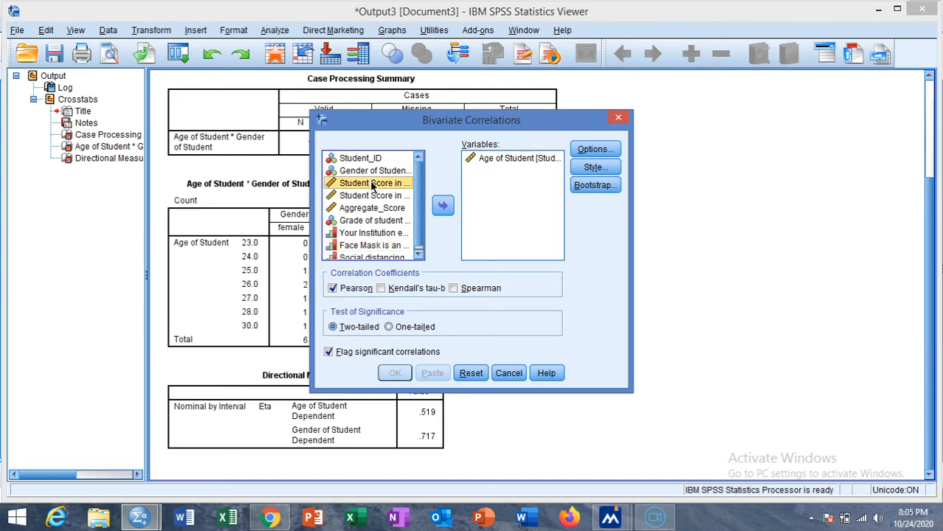
{"action": "left_click", "coordinate": [443, 206]}
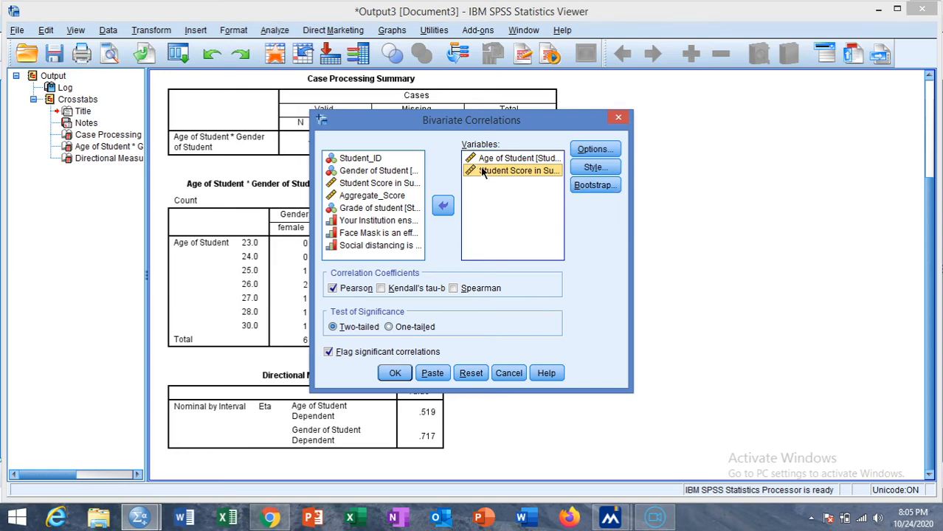
Check the correlation options, keep pairwise exclusion of missing cases, and run the two-tailed Pearson correlation.
{"action": "left_click", "coordinate": [595, 151]}
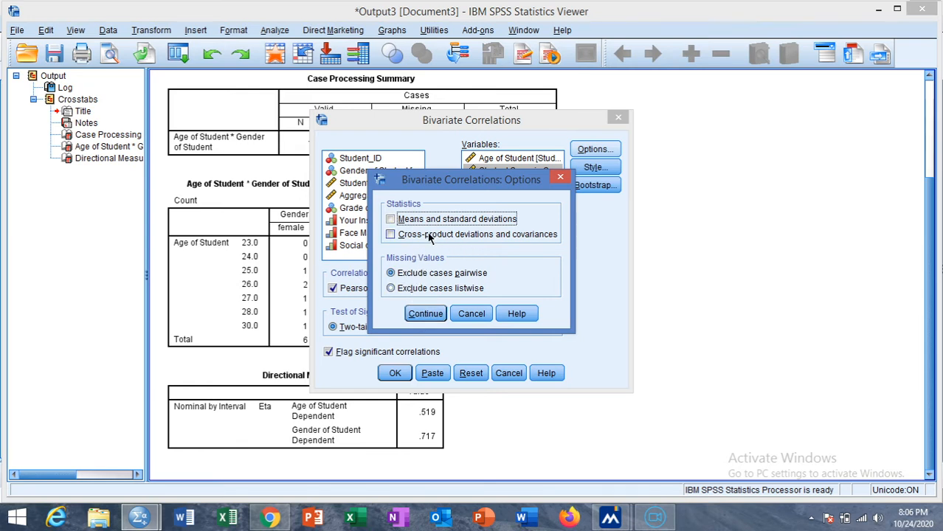
{"action": "left_click", "coordinate": [425, 314]}
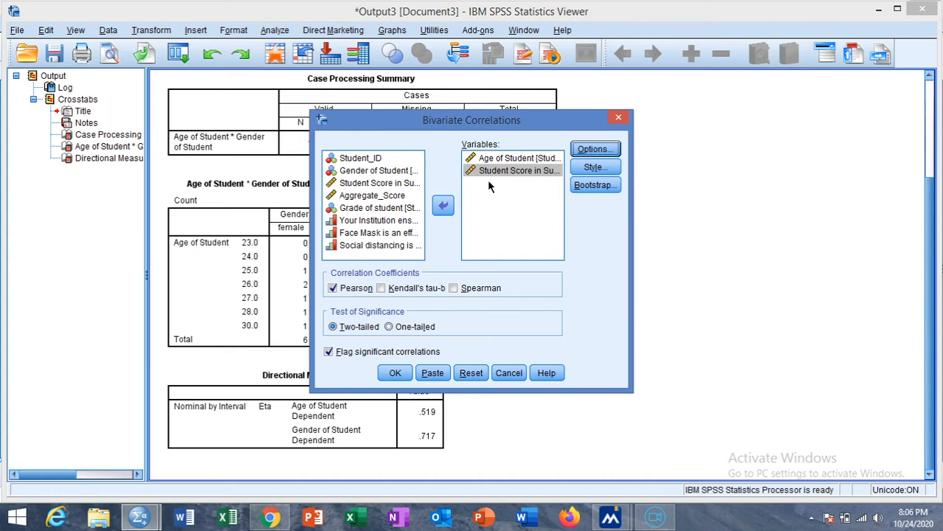
{"action": "left_click", "coordinate": [394, 373]}
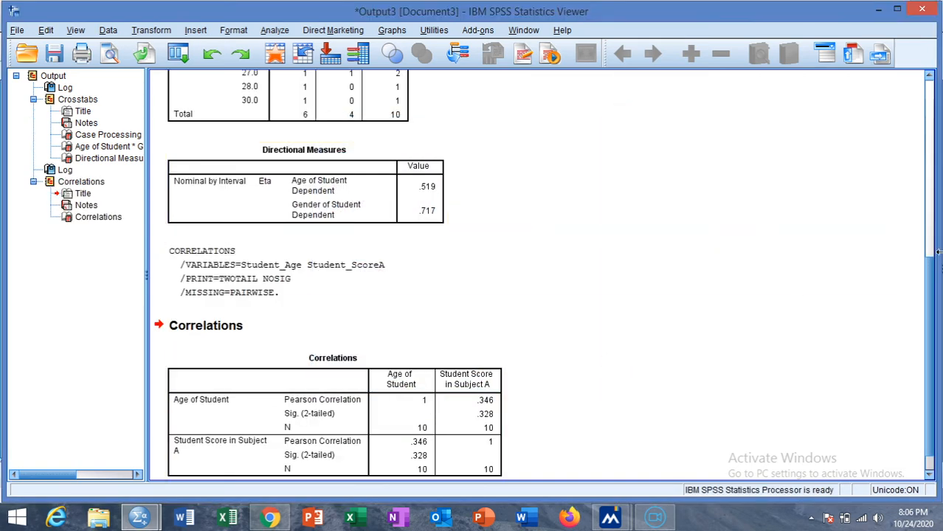
{"action": "scroll", "coordinate": [931, 294], "scroll_direction": "down", "scroll_amount": 1}
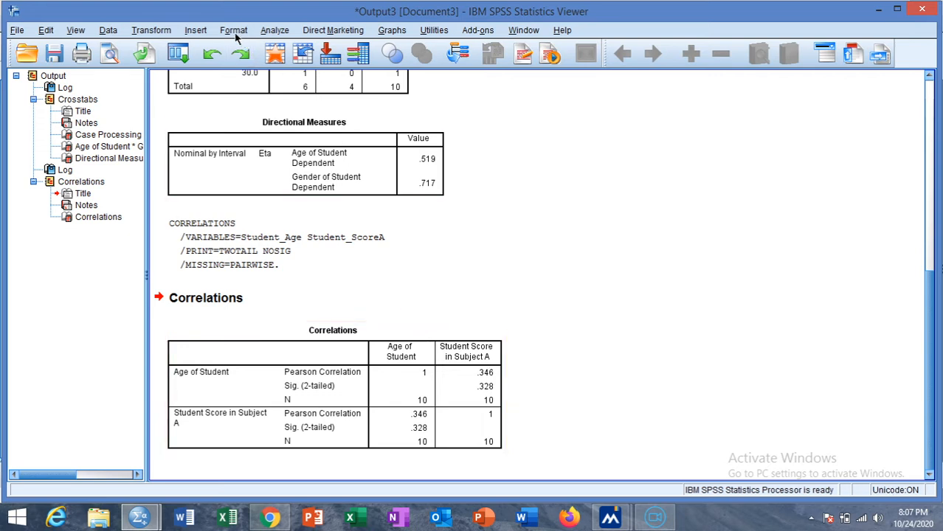
Run a two-tailed Spearman correlation instead of Pearson for Age of Student and Student Score in Subject A.
{"action": "left_click", "coordinate": [282, 30]}
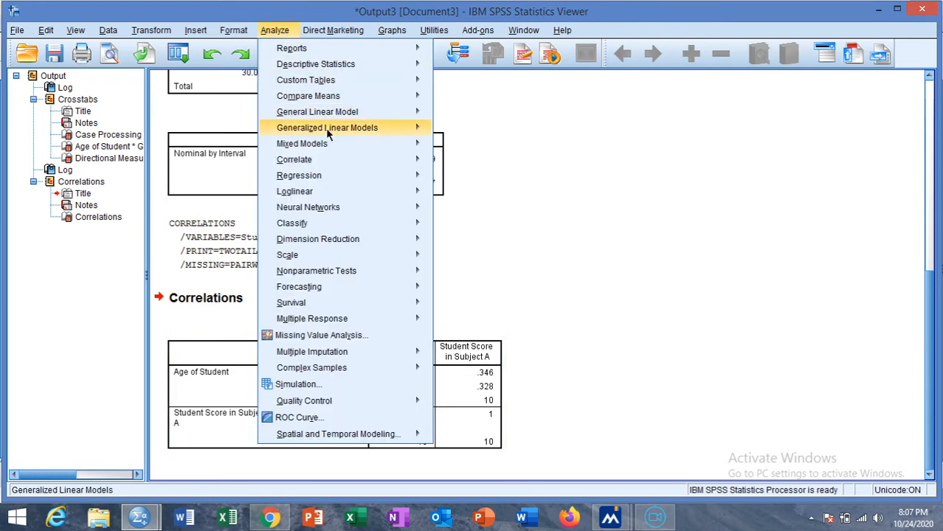
{"action": "mouse_move", "coordinate": [408, 164]}
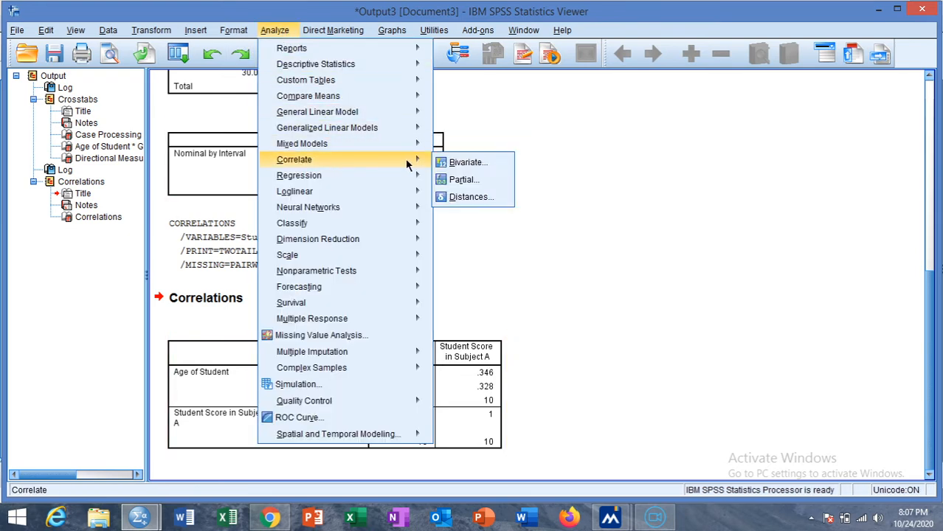
{"action": "left_click", "coordinate": [459, 164]}
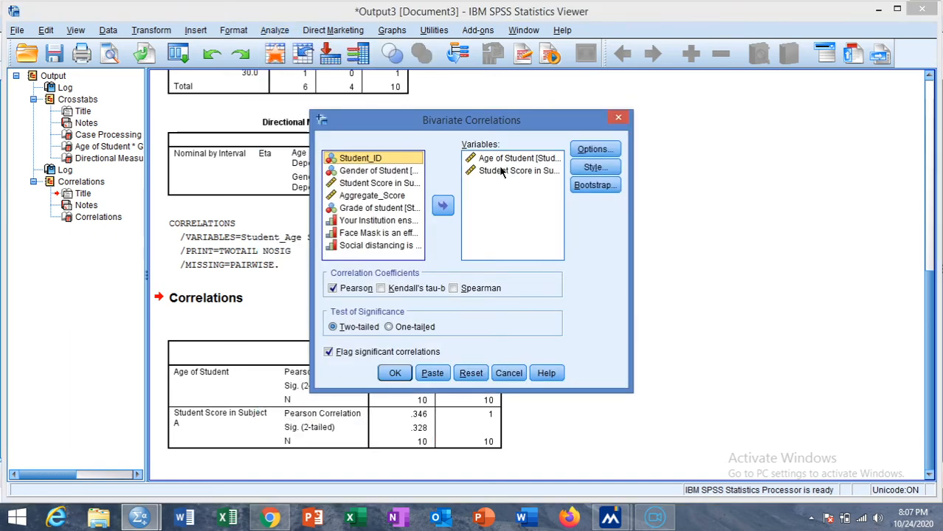
{"action": "left_click", "coordinate": [453, 288]}
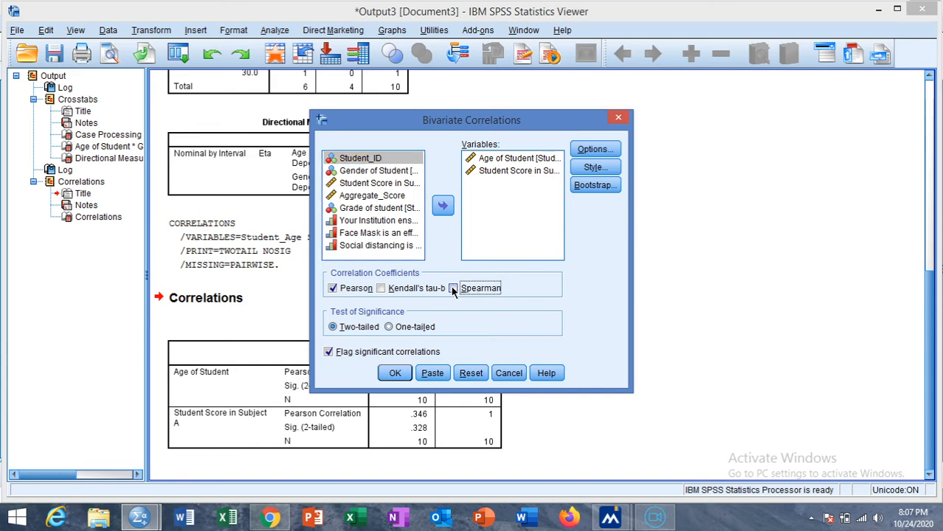
{"action": "left_click", "coordinate": [332, 289]}
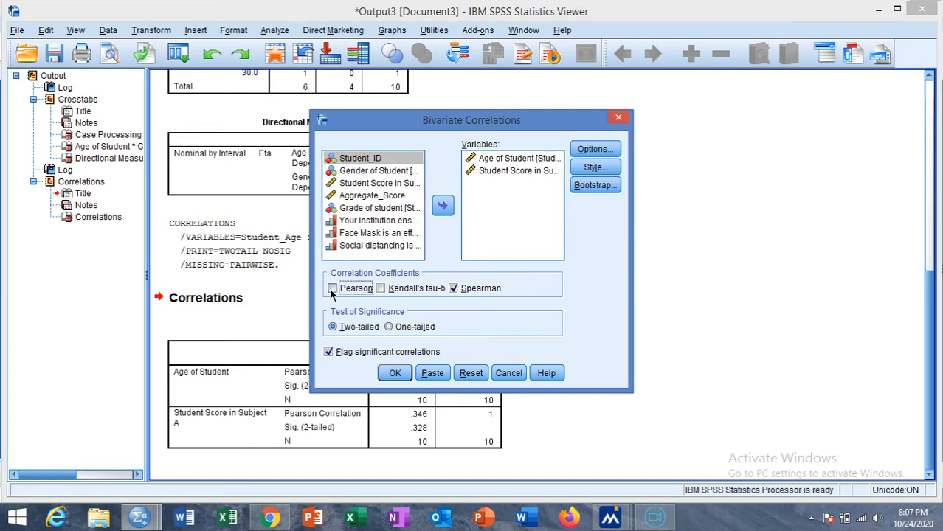
{"action": "left_click", "coordinate": [393, 374]}
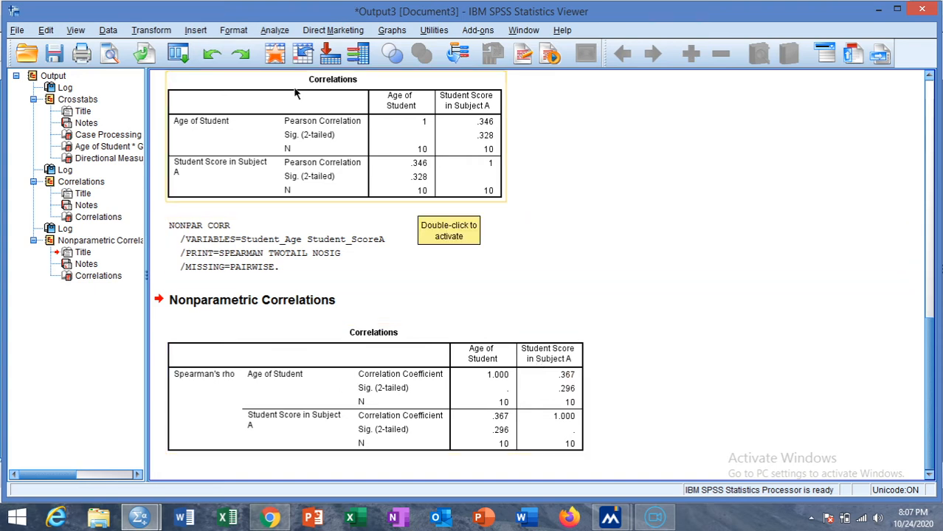
Remove Student Score in Subject A from a new bivariate correlation and select Grade of student in the available variables.
{"action": "left_click", "coordinate": [274, 31]}
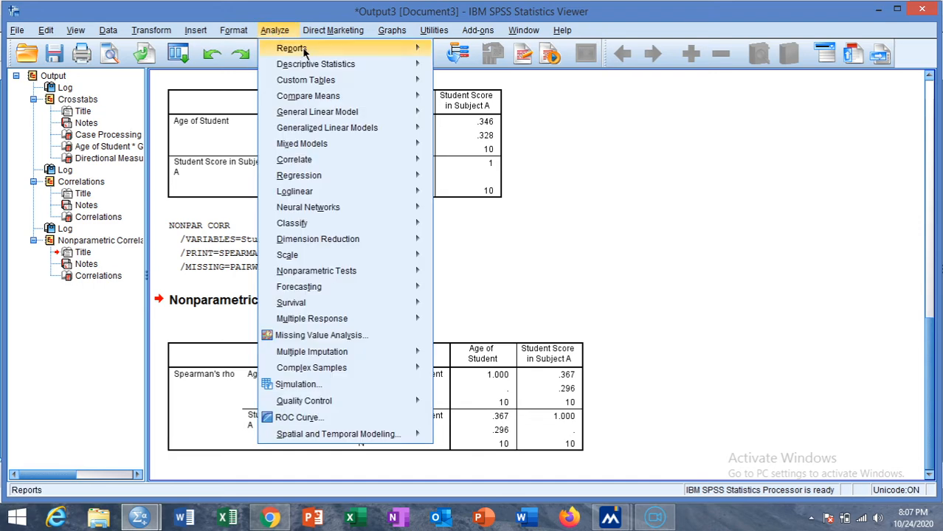
{"action": "mouse_move", "coordinate": [328, 87]}
{"action": "mouse_move", "coordinate": [350, 175]}
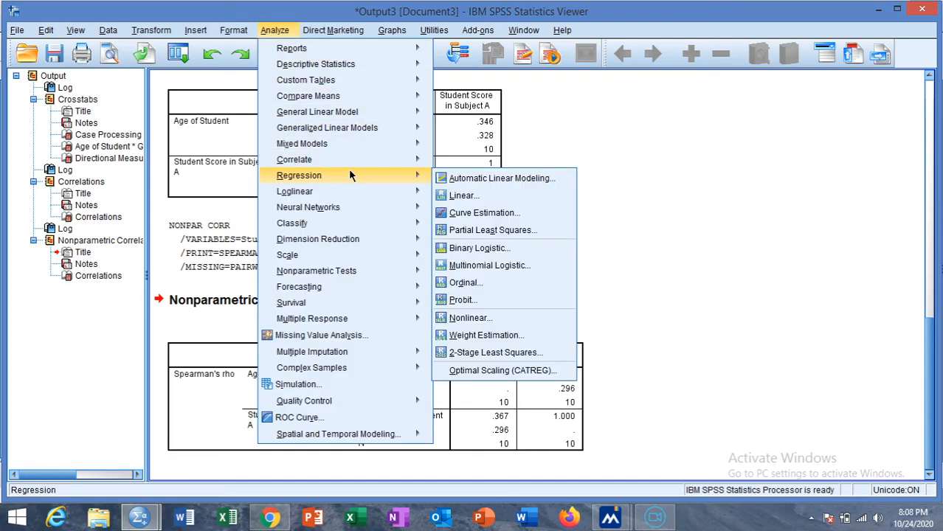
{"action": "left_click", "coordinate": [458, 164]}
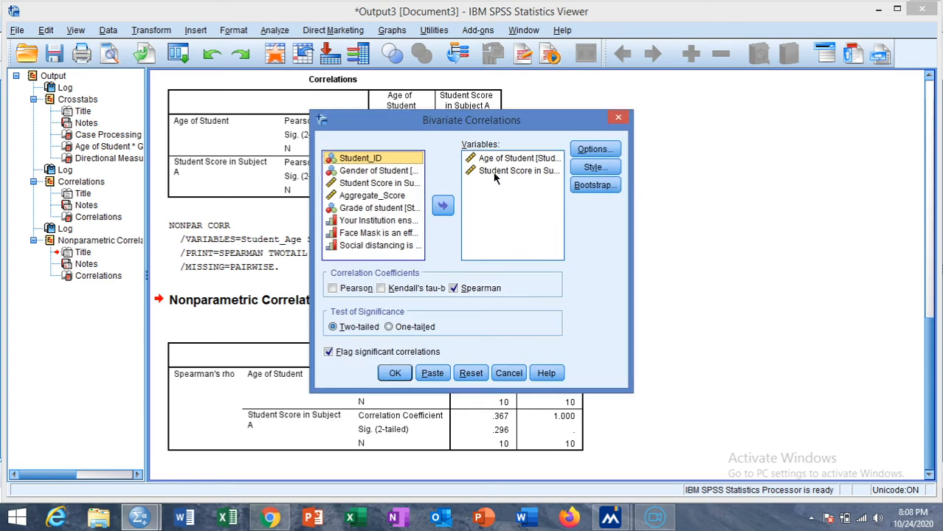
{"action": "left_click", "coordinate": [492, 172]}
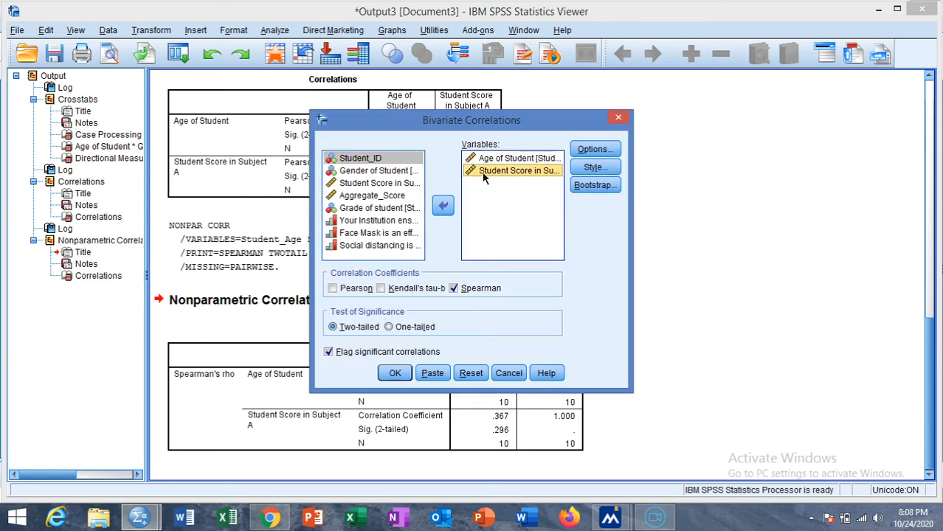
{"action": "left_click", "coordinate": [443, 206]}
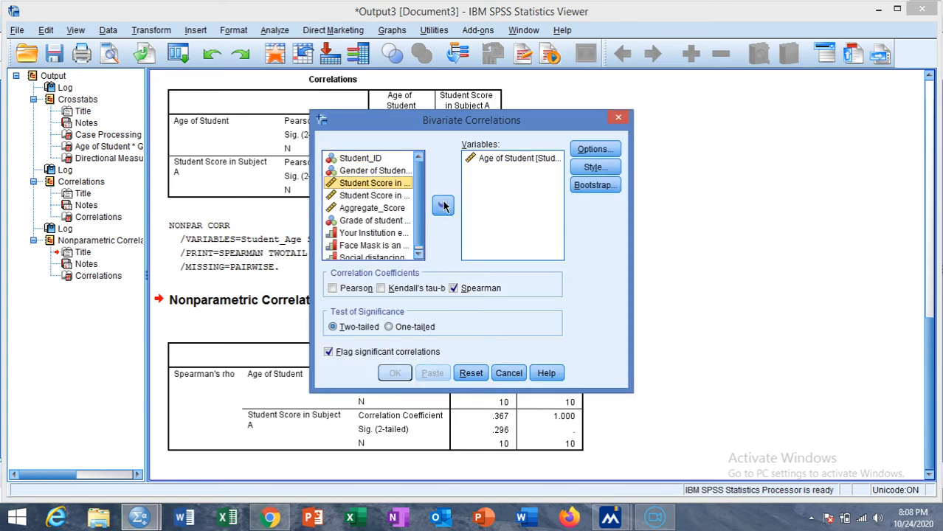
{"action": "left_click", "coordinate": [373, 222]}
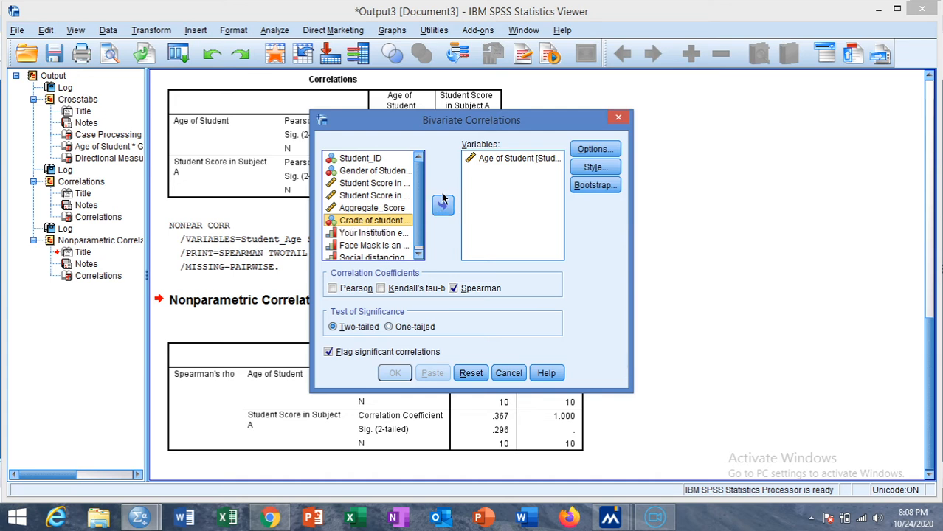
Switch to the Data Editor and display the variable definitions to check each variable's measurement level.
{"action": "left_click", "coordinate": [140, 519]}
{"action": "left_click", "coordinate": [104, 458]}
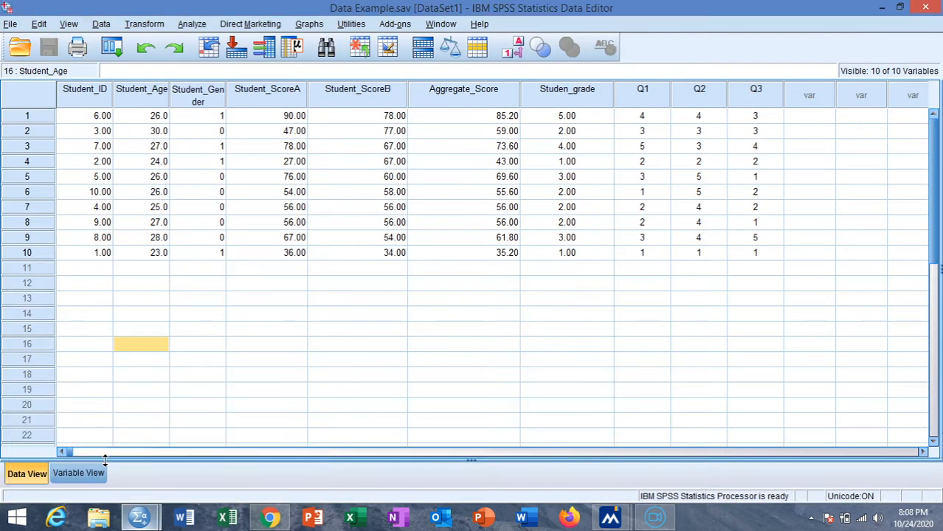
{"action": "left_click", "coordinate": [80, 473]}
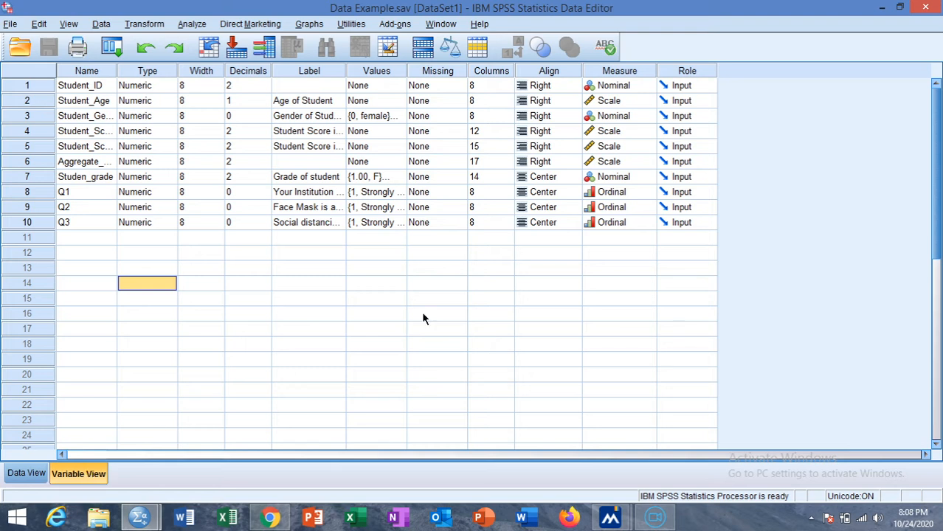
Set the measurement level of the Grade of student variable to Ordinal.
{"action": "left_click", "coordinate": [616, 180]}
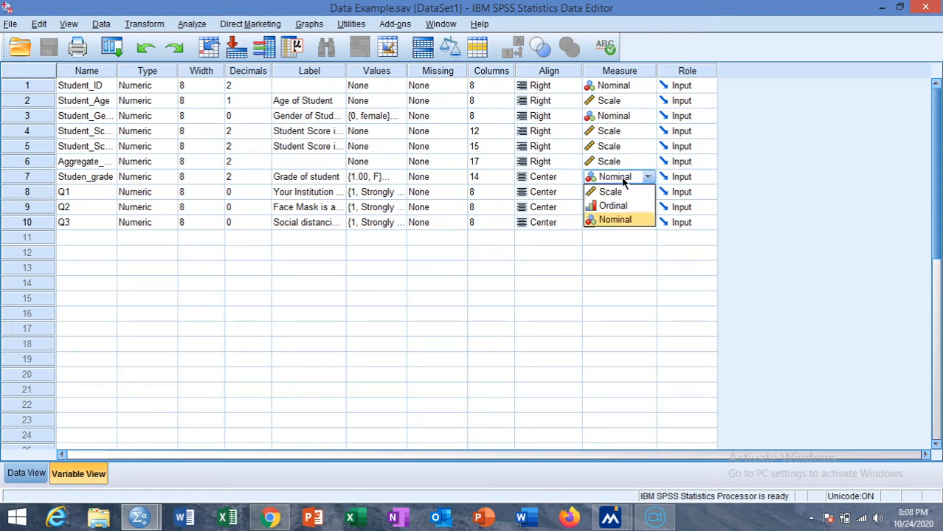
{"action": "left_click", "coordinate": [624, 206]}
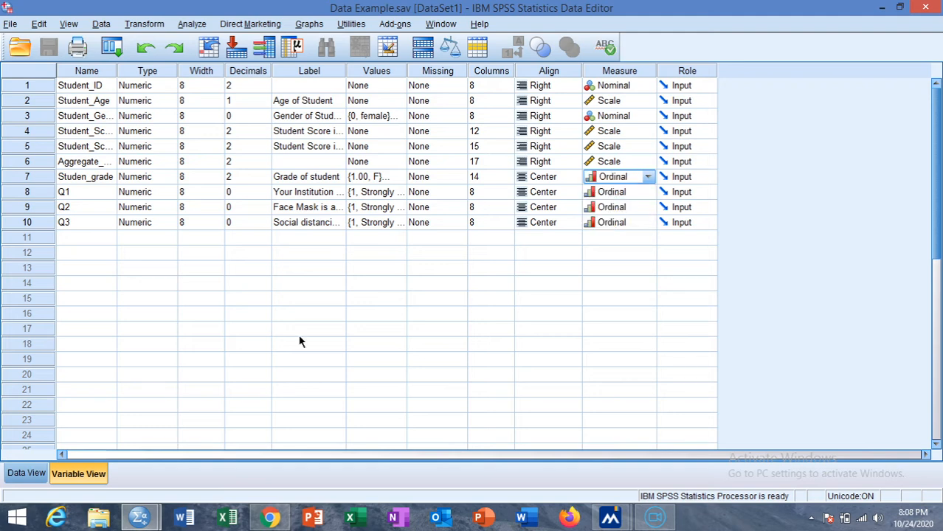
Return to the open bivariate correlation, add Grade of student to Age of Student, and run the two-tailed Spearman correlation.
{"action": "left_click", "coordinate": [139, 518]}
{"action": "left_click", "coordinate": [229, 454]}
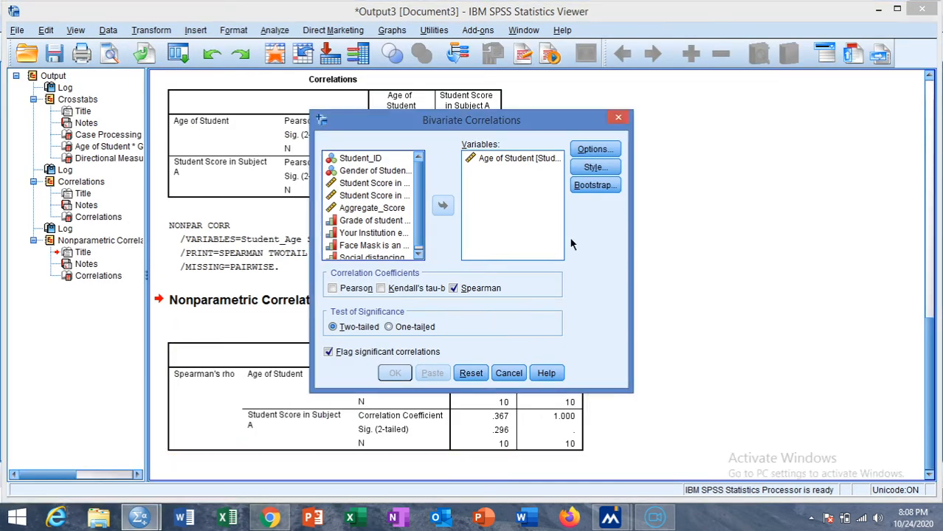
{"action": "left_click", "coordinate": [362, 222]}
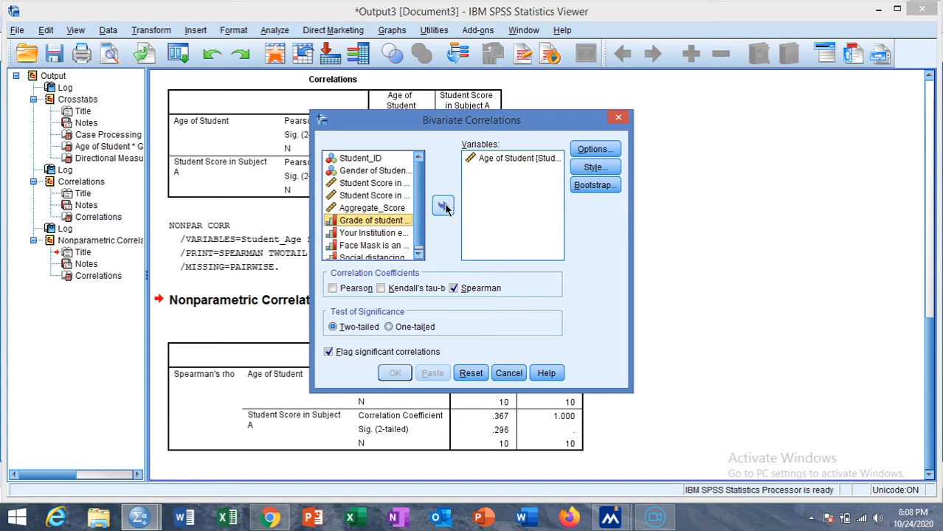
{"action": "left_click", "coordinate": [443, 206]}
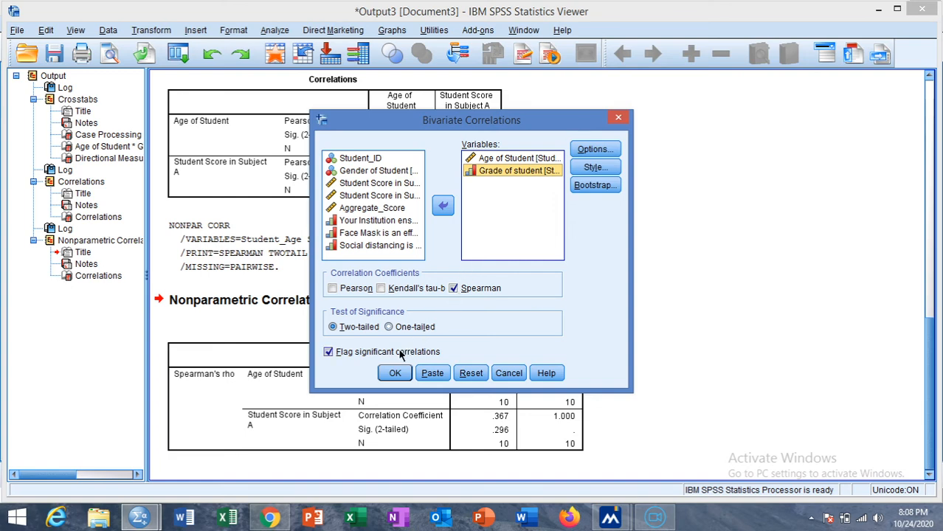
{"action": "left_click", "coordinate": [394, 374]}
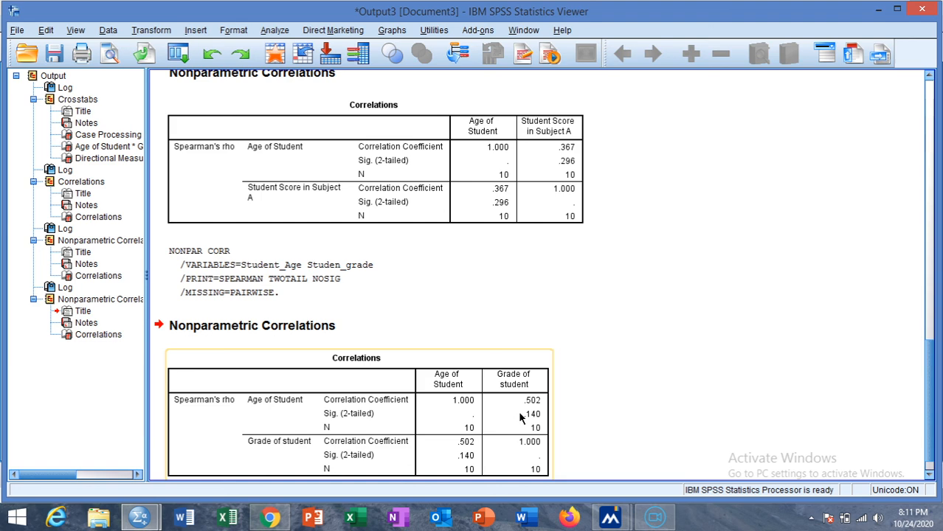
{"action": "left_click", "coordinate": [657, 520]}
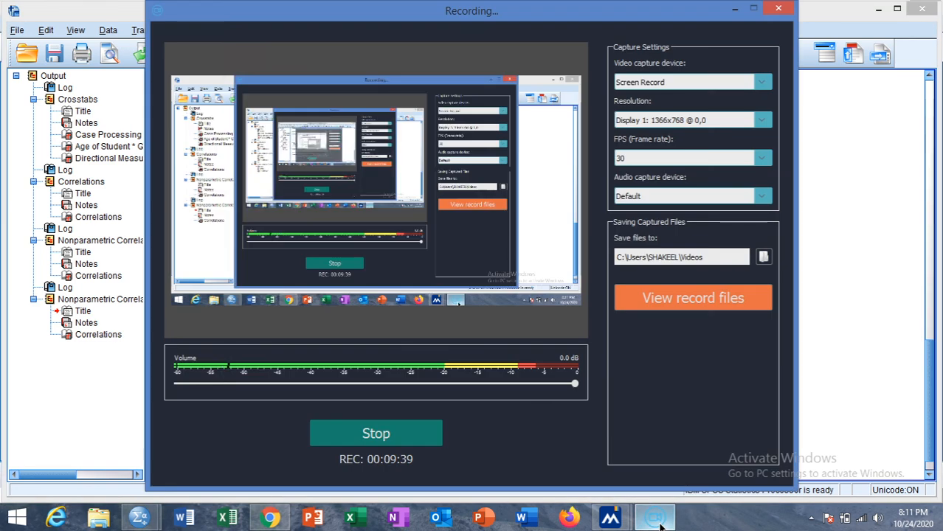